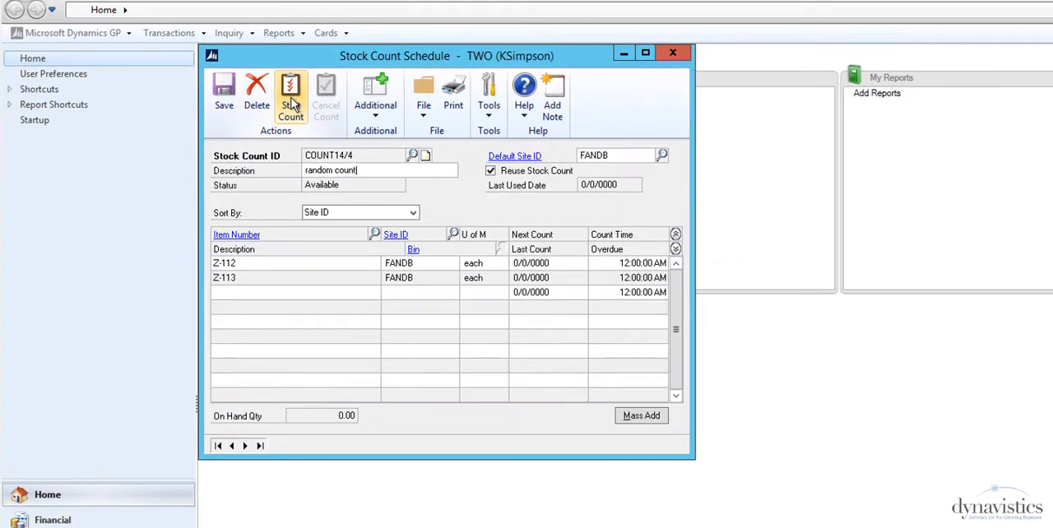
Step: Start stock count COUNT14/4 and output its count forms, including on-hand quantities, to the screen
left_click(291, 101)
left_click(629, 417)
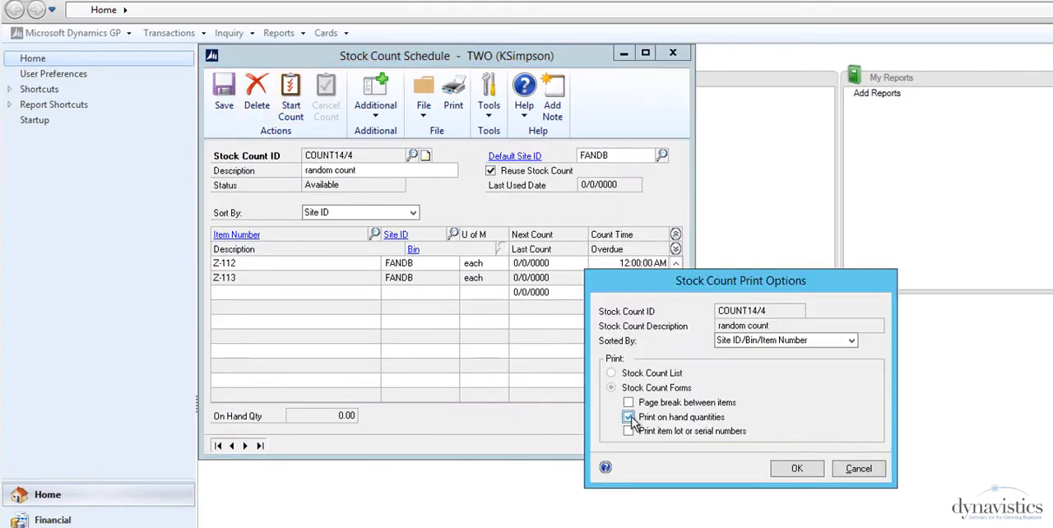
left_click(794, 473)
left_click(616, 404)
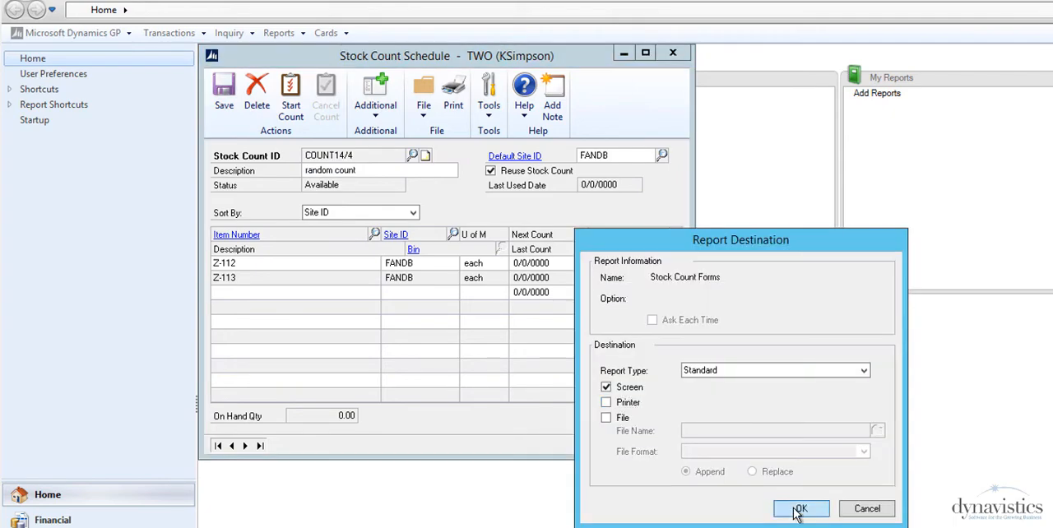
left_click(799, 513)
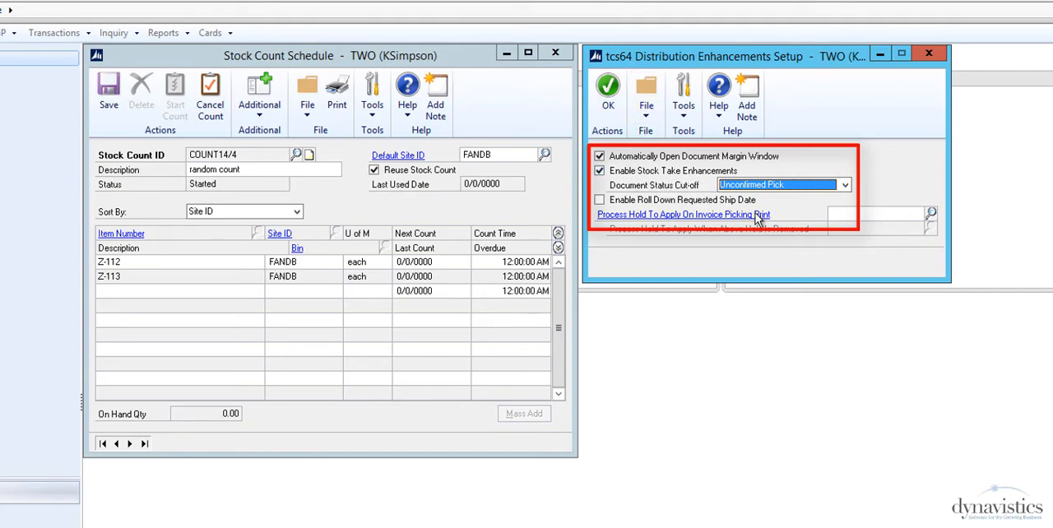
Step: Choose Unconfirmed Pick as the default document status cut-off in the Distribution Enhancements setup and accept the setup
left_click(845, 187)
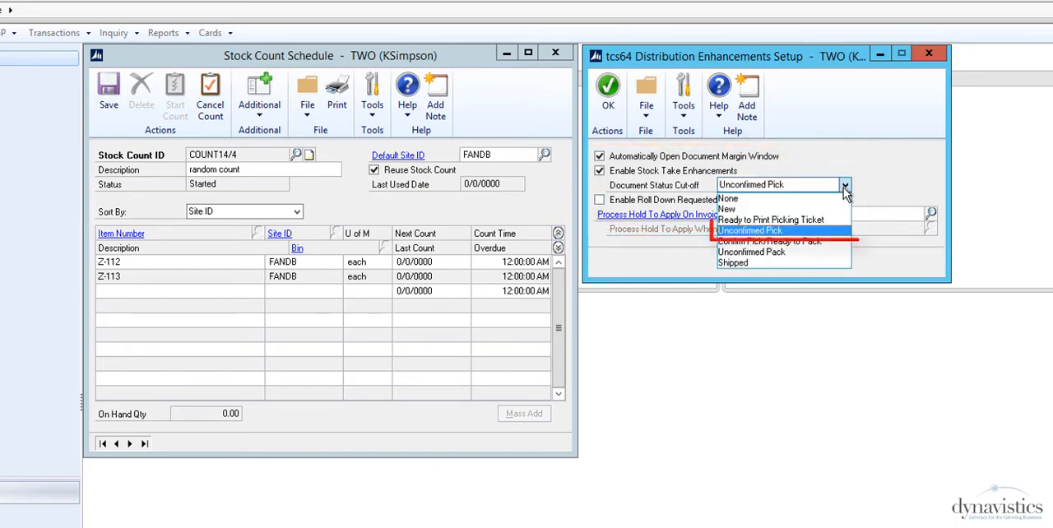
left_click(836, 232)
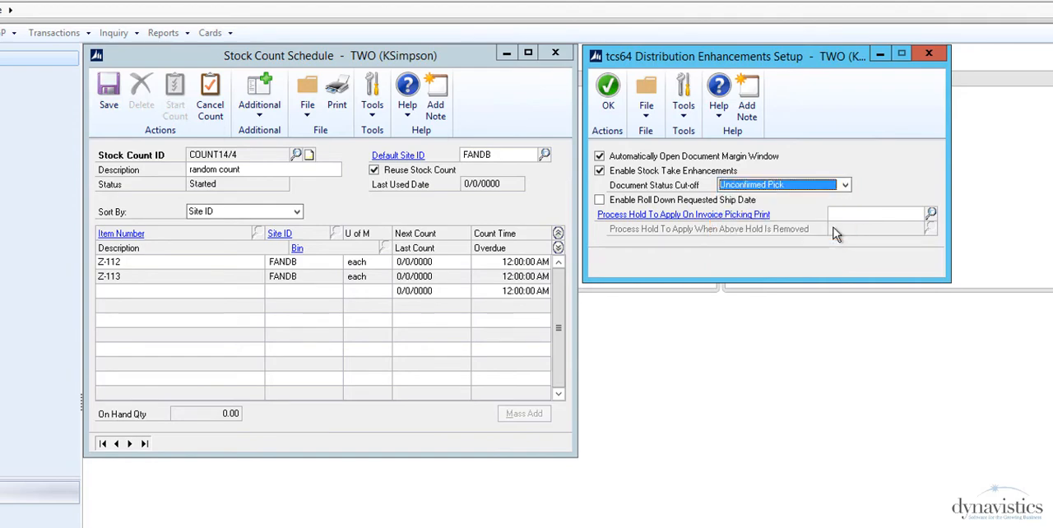
left_click(609, 95)
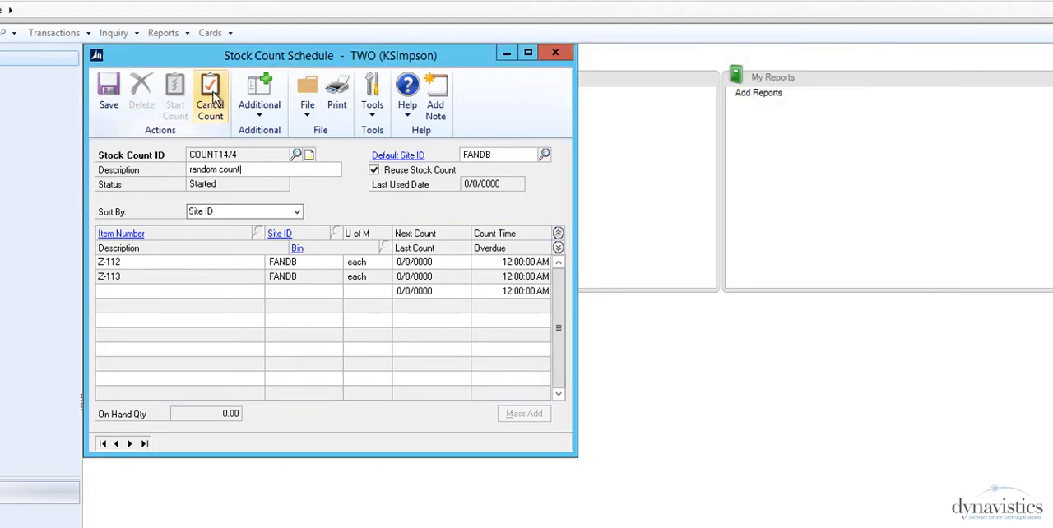
Step: Cancel stock count COUNT14/4 and set its own document status cut-off to Unconfirmed Pick
left_click(212, 96)
left_click(259, 95)
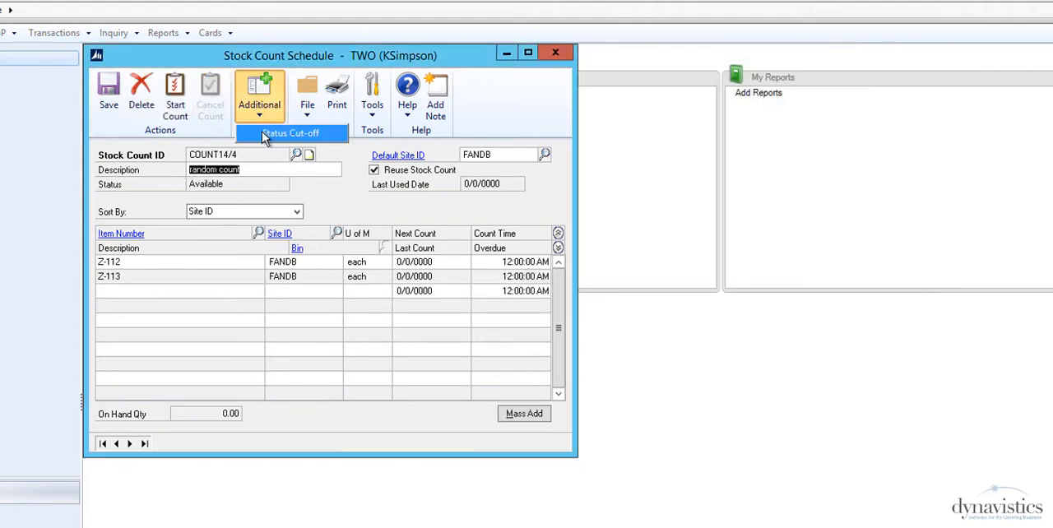
left_click(265, 134)
left_click(762, 388)
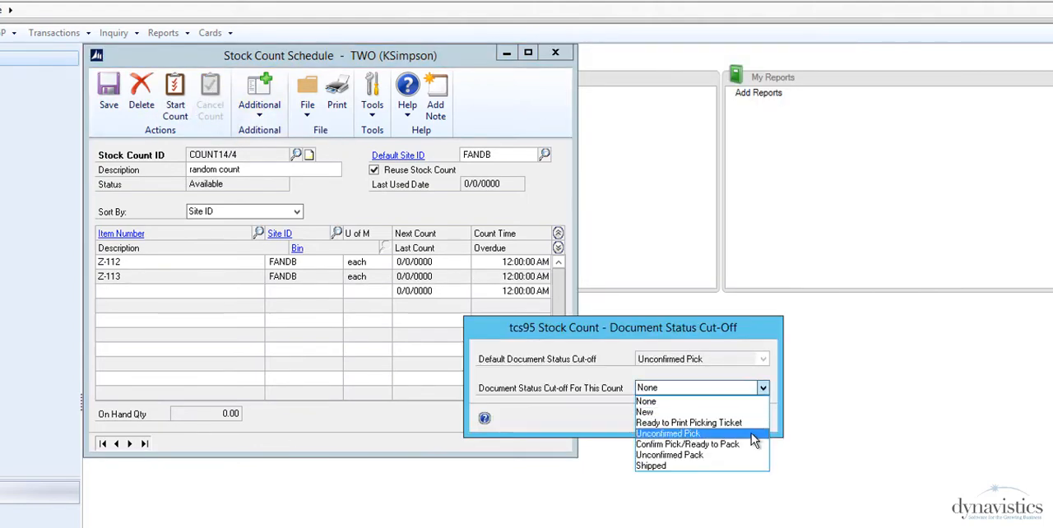
left_click(751, 434)
left_click(693, 418)
Step: Restart stock count COUNT14/4 with on-hand quantities included on the printed count forms
left_click(175, 96)
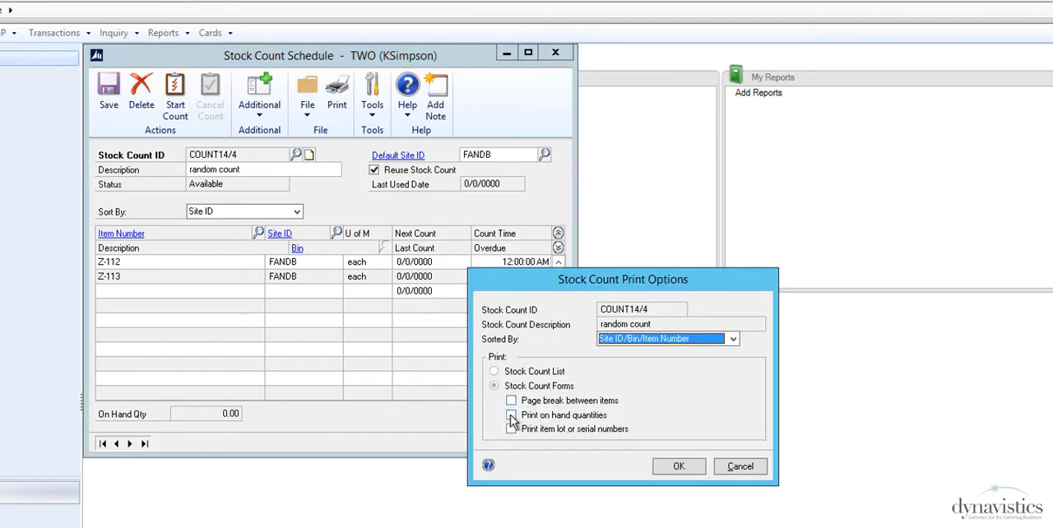
left_click(512, 419)
left_click(679, 466)
left_click(676, 505)
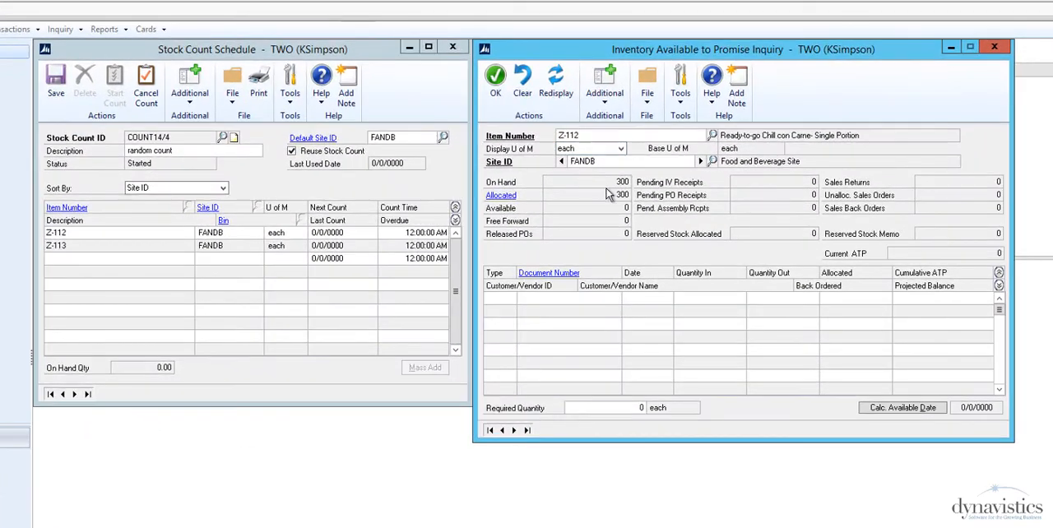
Step: Drill into item Z-112's allocations and examine its line and document status on fulfillment order FUL0026
left_click(503, 198)
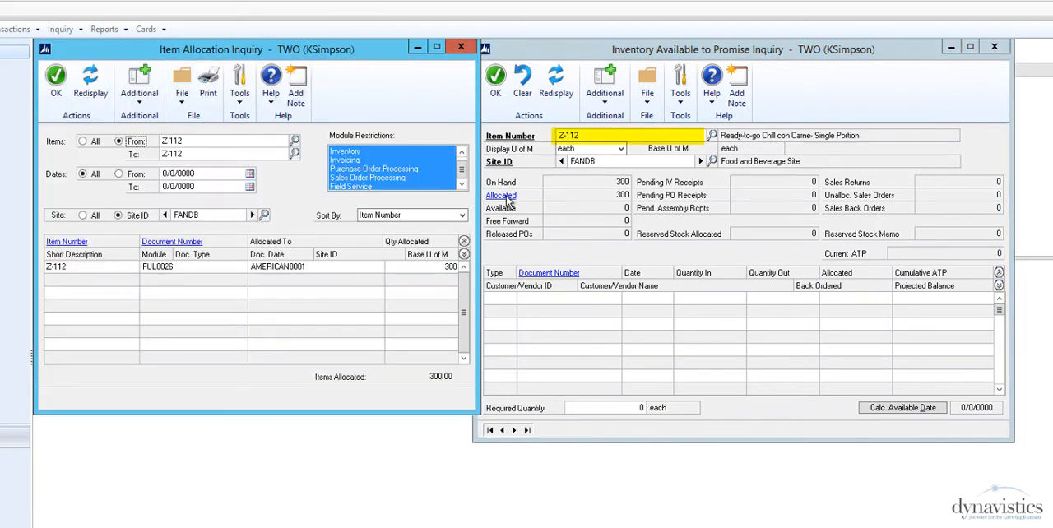
left_click(174, 272)
left_click(174, 243)
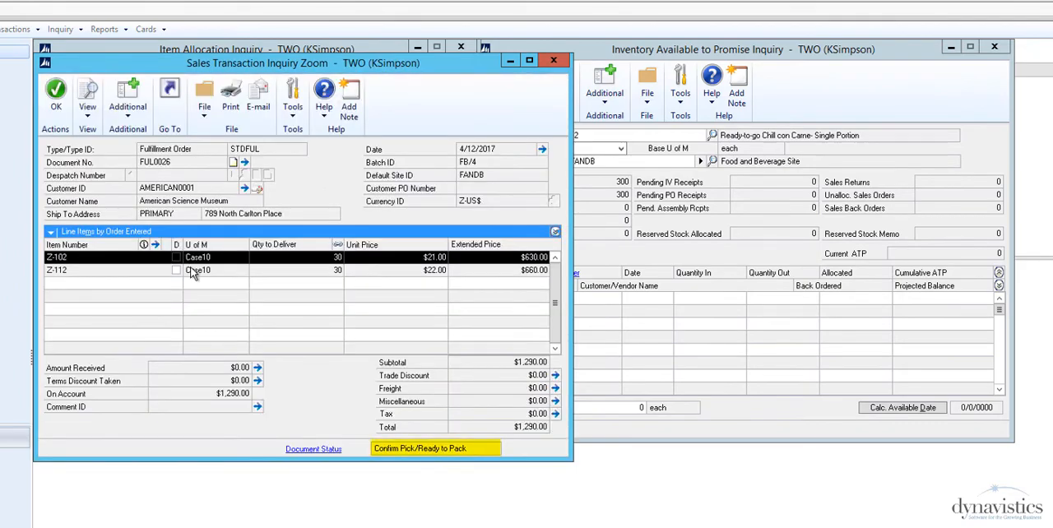
left_click(191, 272)
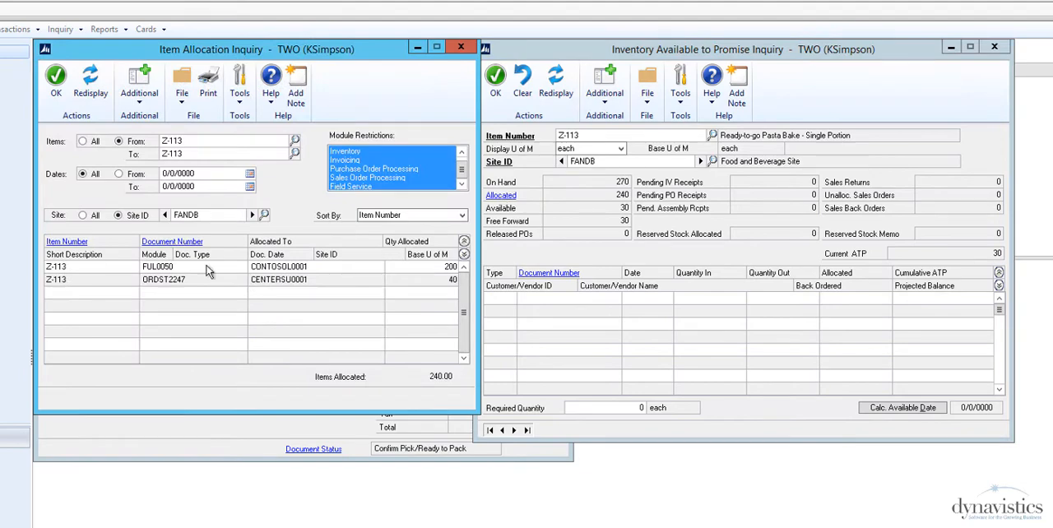
Step: Examine the sales documents FUL0050 and ORDST2247 to which item Z-113 is allocated
left_click(207, 271)
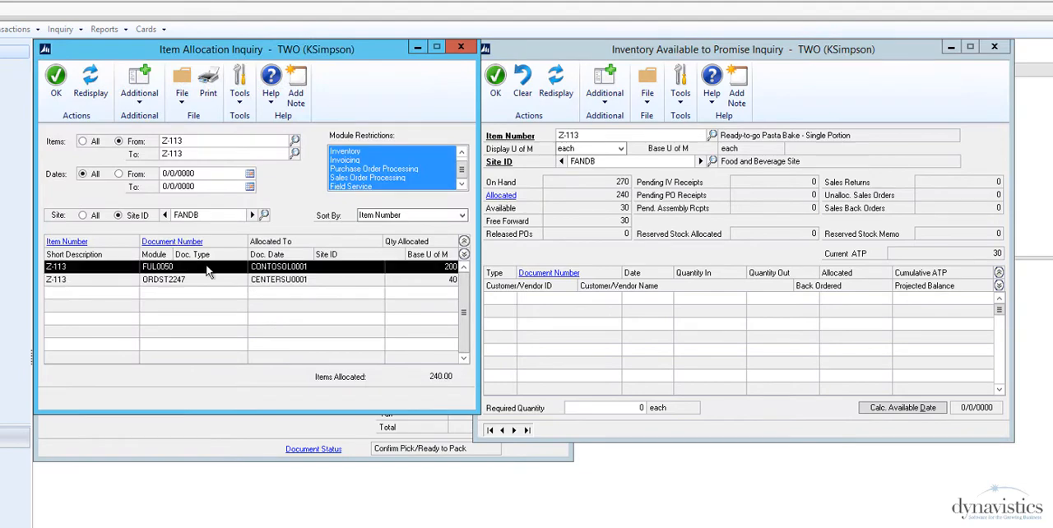
left_click(191, 244)
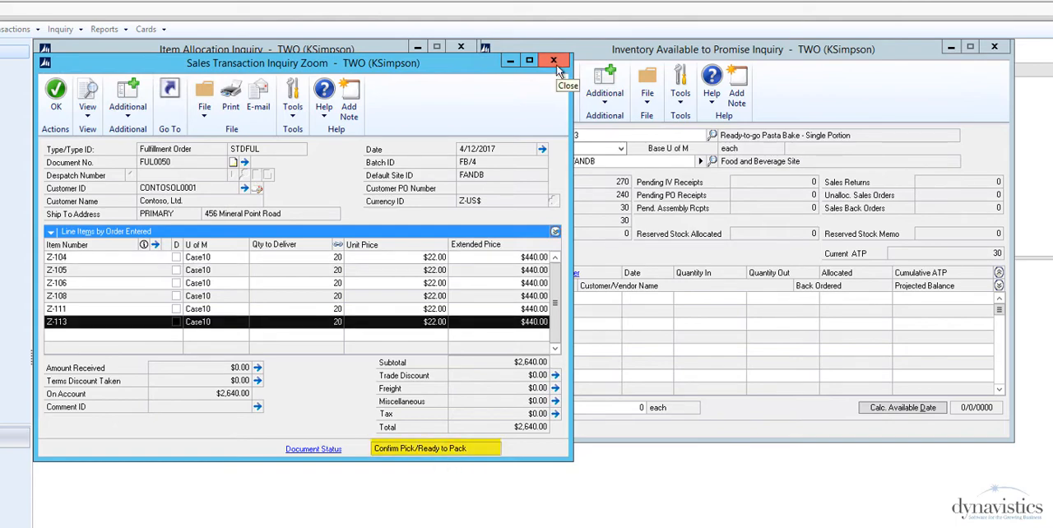
left_click(555, 63)
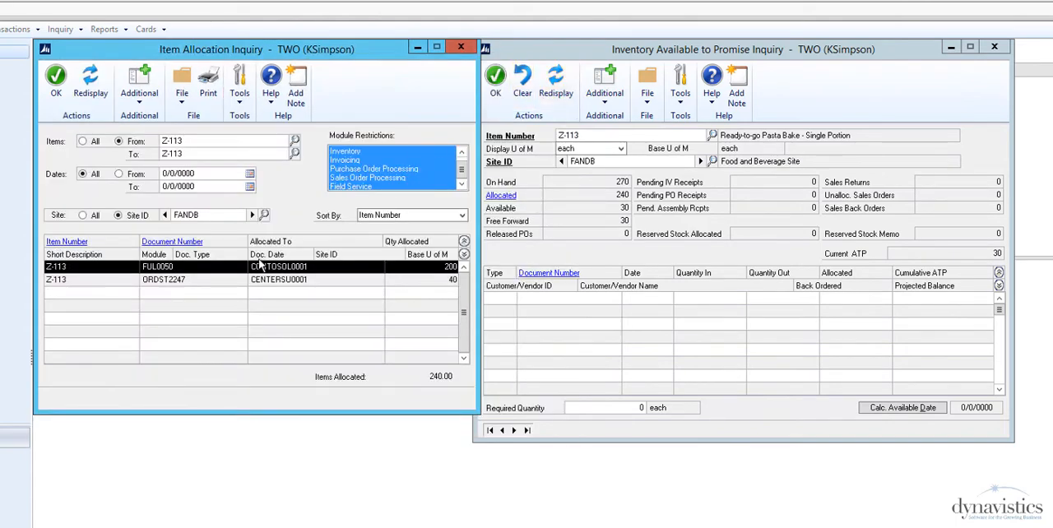
left_click(215, 284)
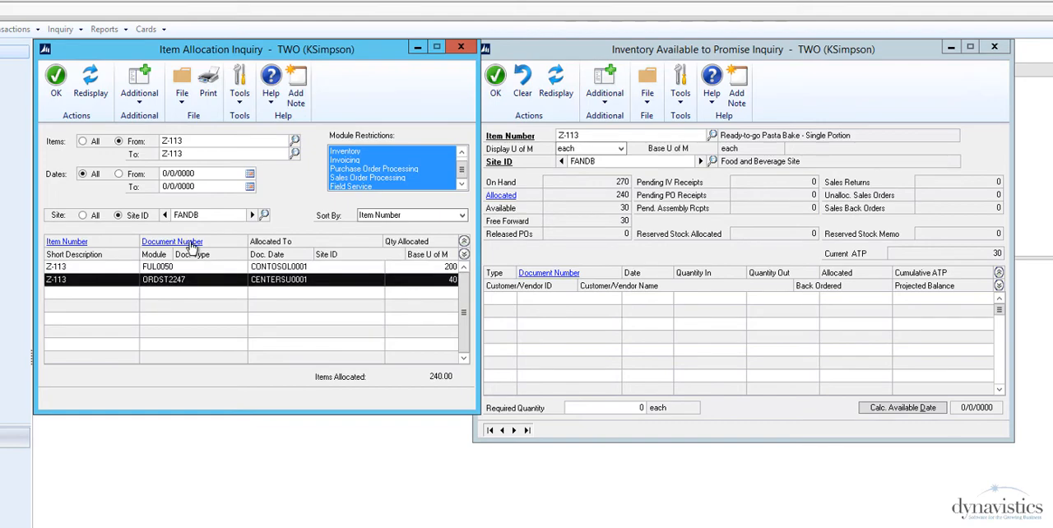
left_click(193, 247)
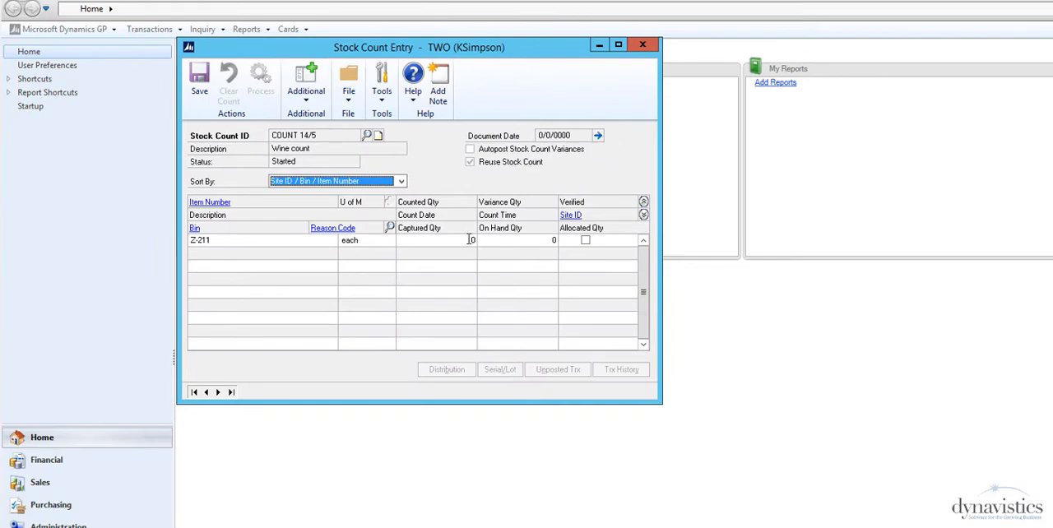
Step: Expand the line details in COUNT 14/5 and enter a counted quantity of 300 for item Z-211
left_click(471, 239)
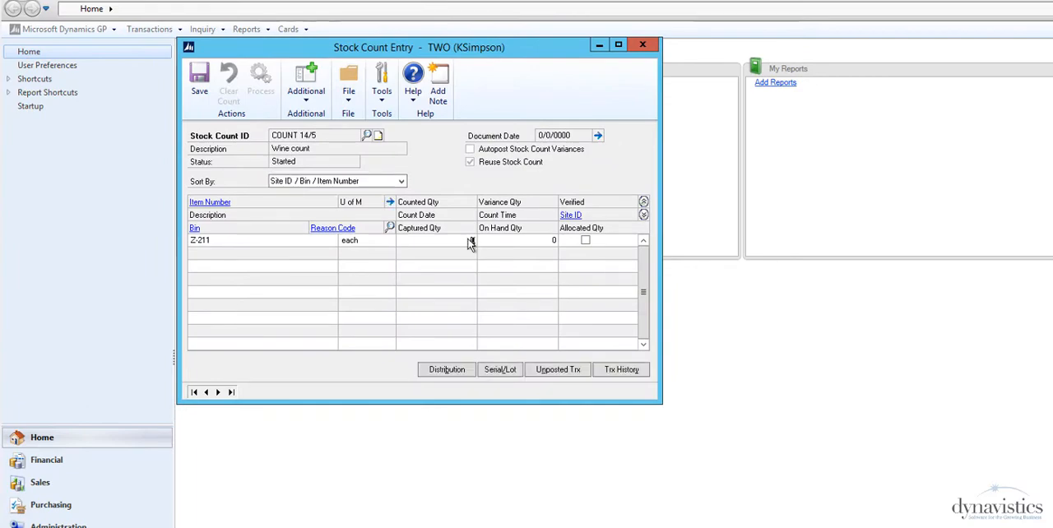
left_click(643, 215)
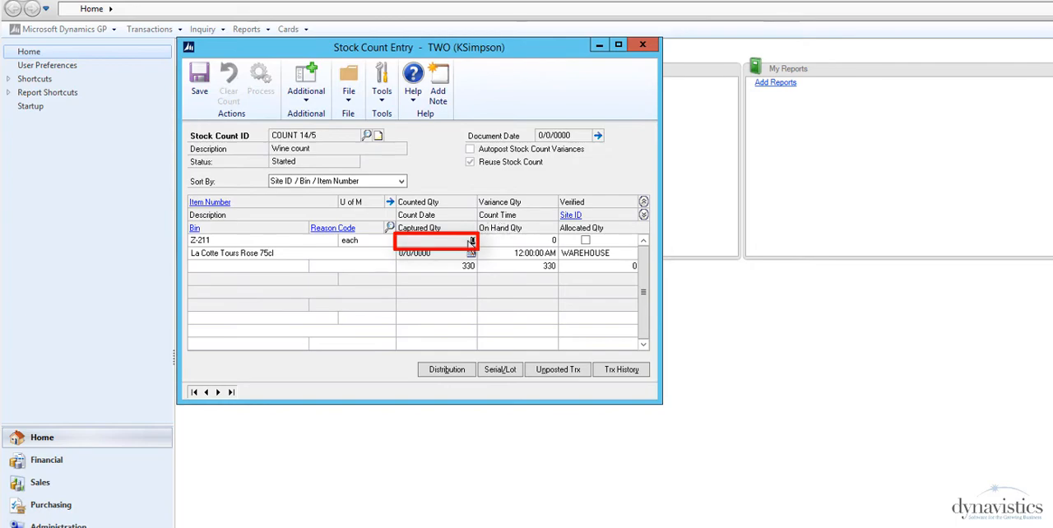
type("300")
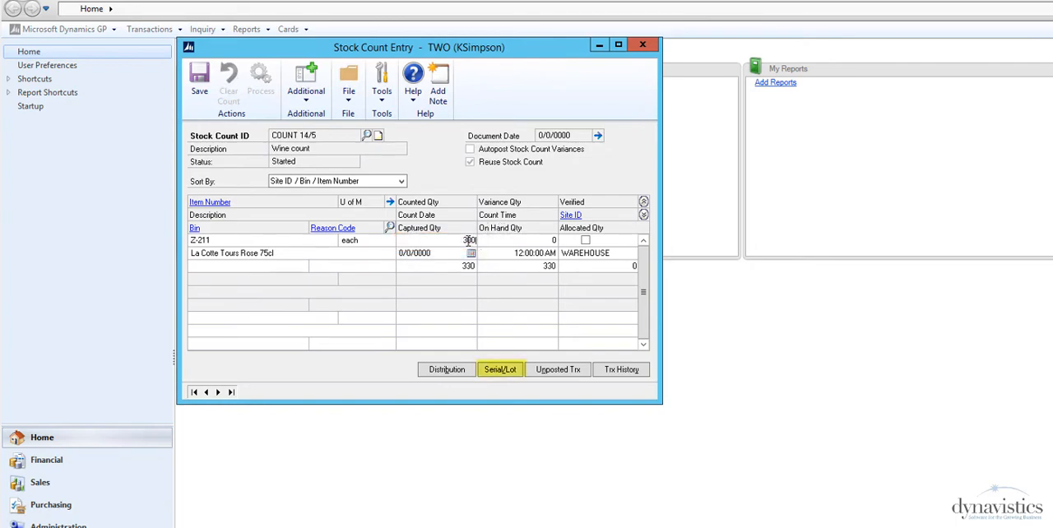
key("Tab")
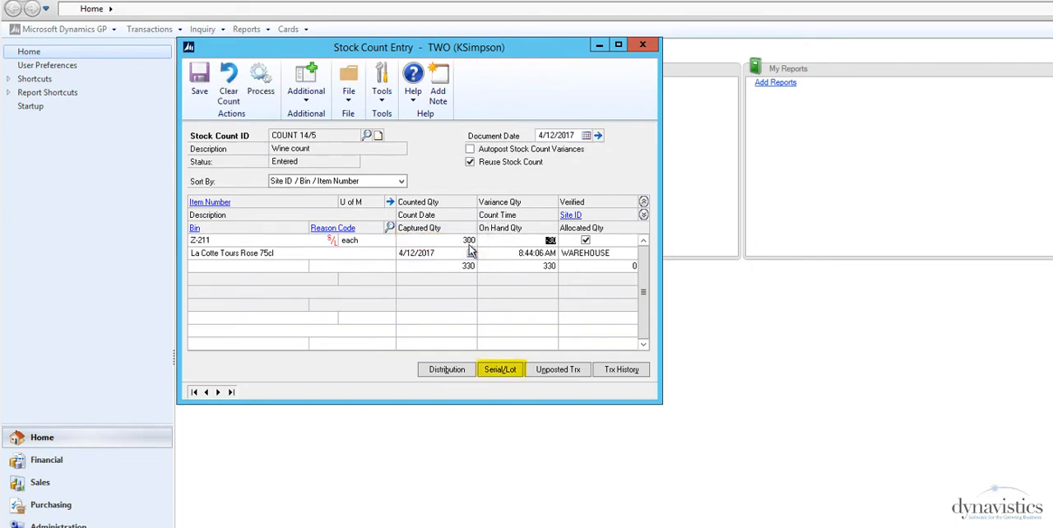
Step: Mark all lots of item Z-211 as counted, change lot 1403/1's counted quantity to 90, and accept the lot entry
left_click(497, 371)
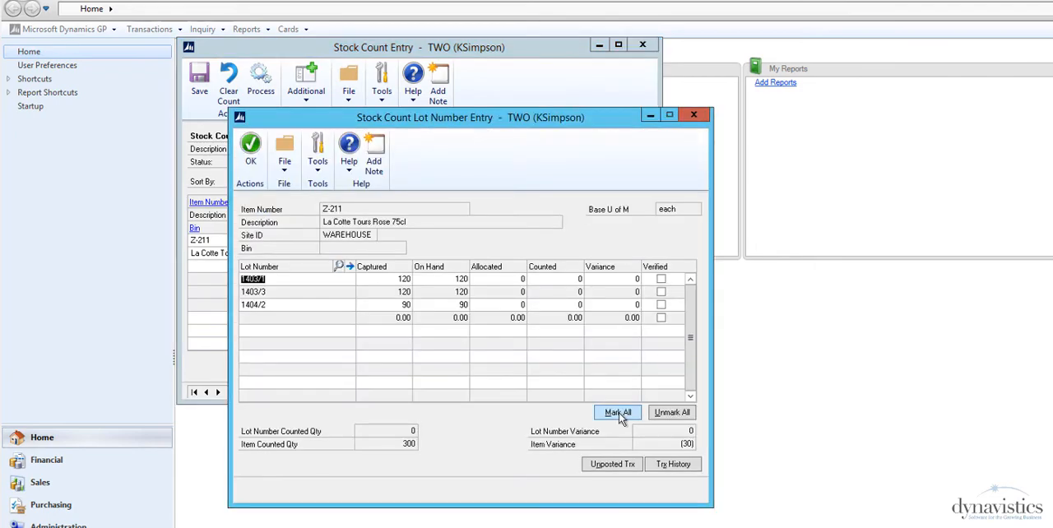
left_click(617, 413)
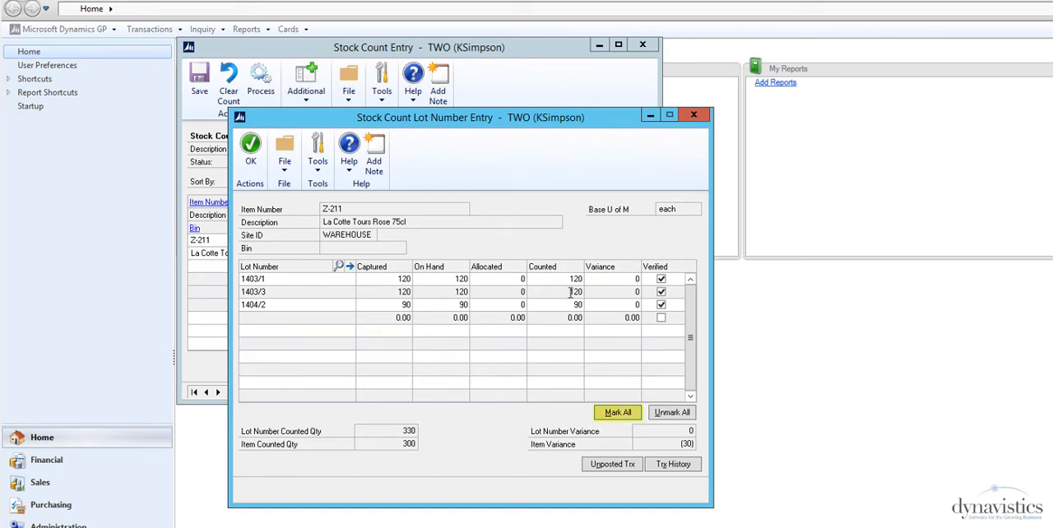
left_click(574, 279)
type("9")
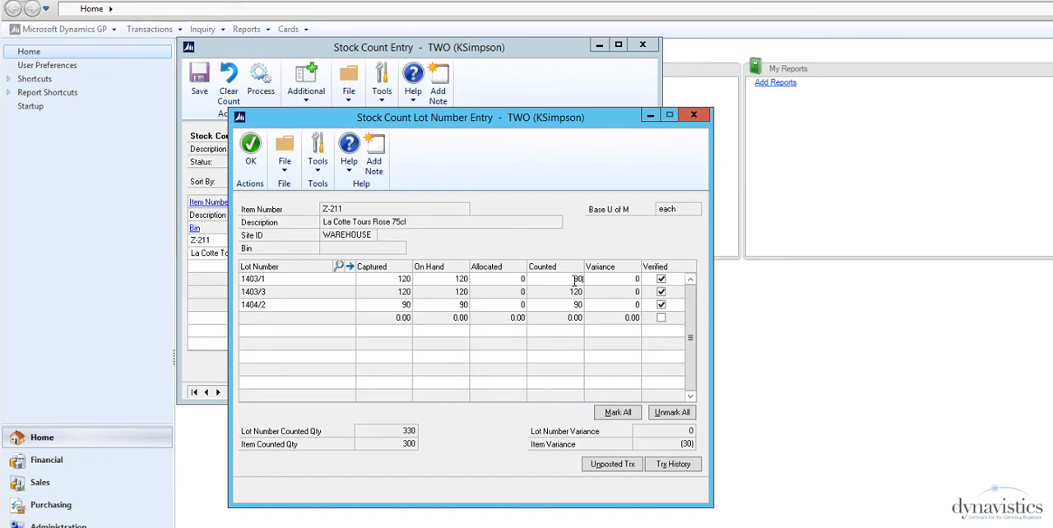
type("0")
key("Tab")
left_click(251, 158)
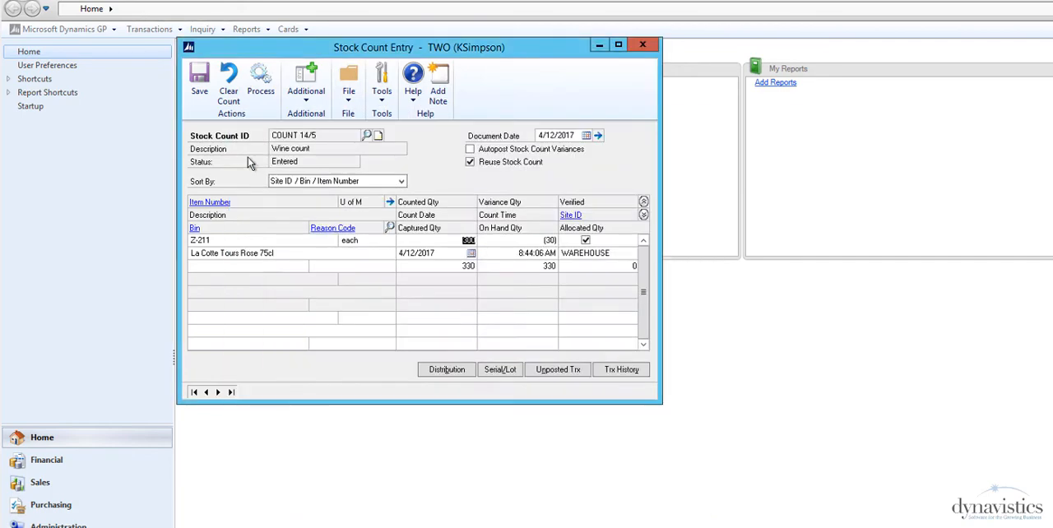
Step: Print the stock count adjustment cost report for COUNT 14/5 with verified items only
left_click(306, 87)
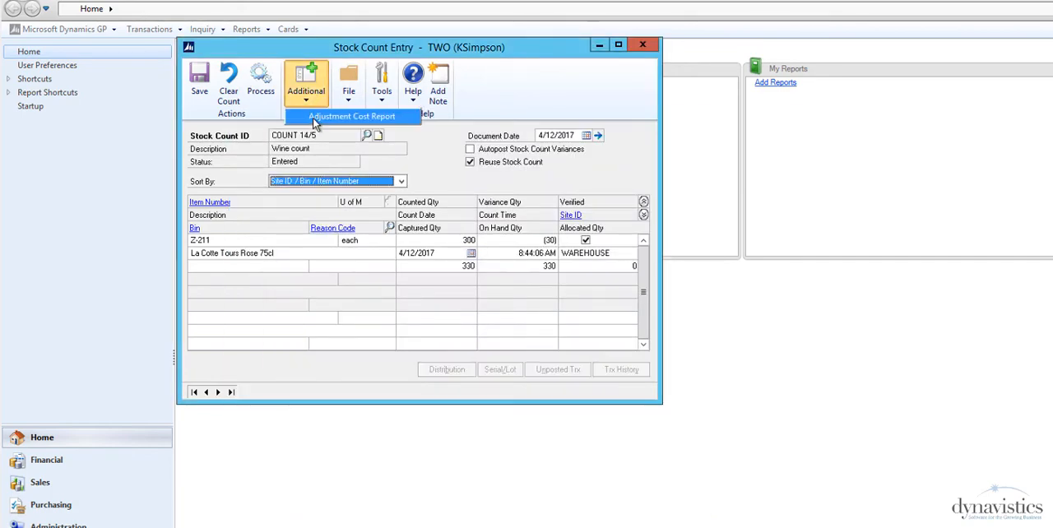
left_click(314, 122)
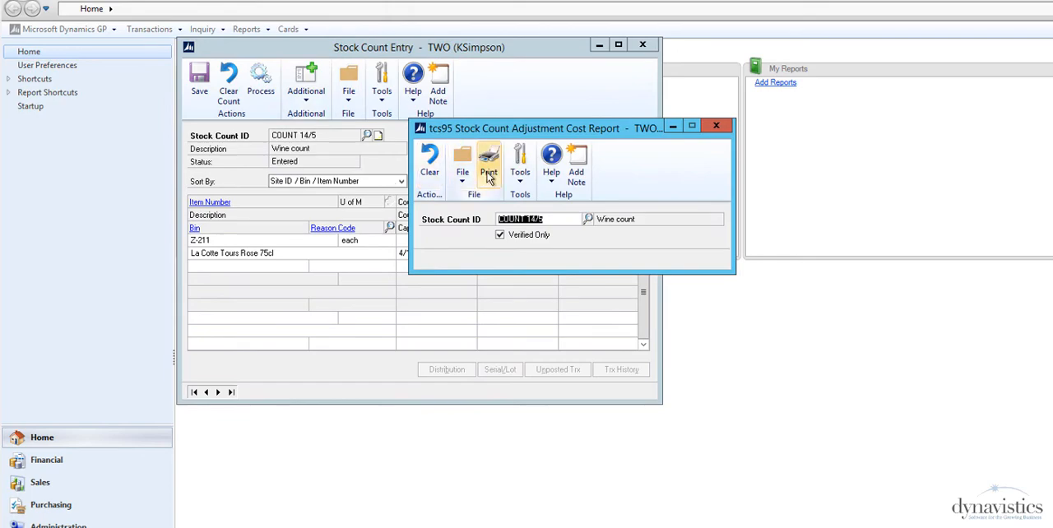
left_click(490, 177)
key("Return")
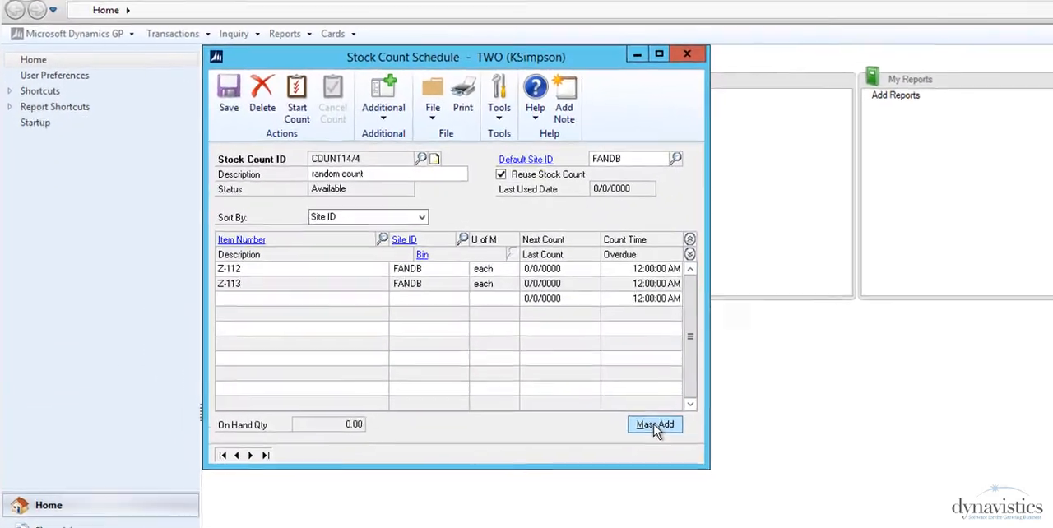
Step: Mass-add items to stock count COUNT14/4, restricted to the bin range from A/12 to A/12E
left_click(536, 347)
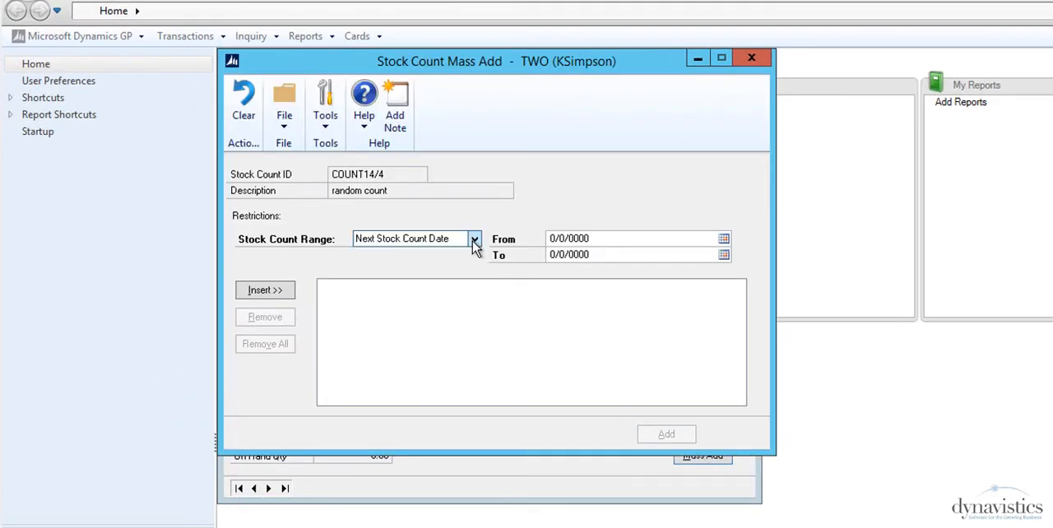
left_click(474, 238)
left_click(438, 337)
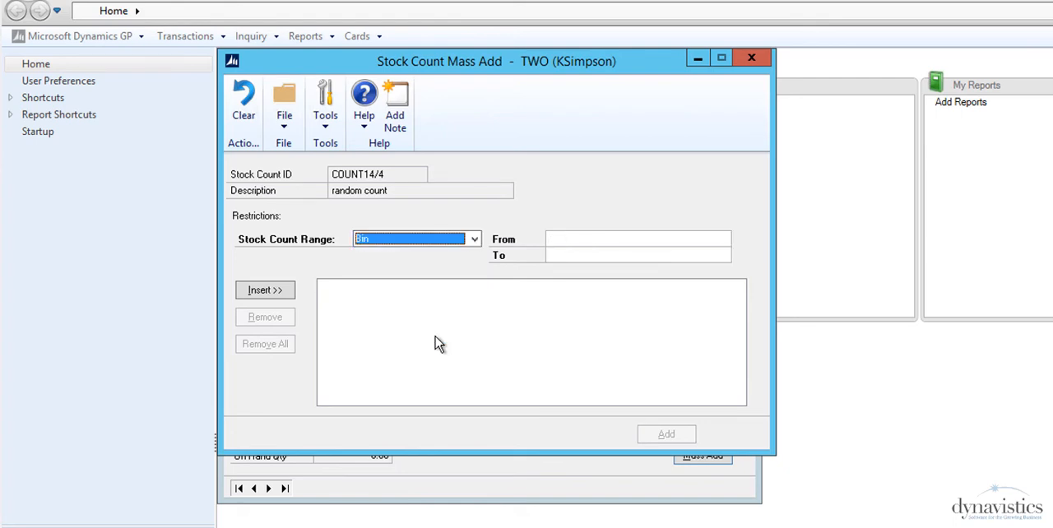
left_click(569, 241)
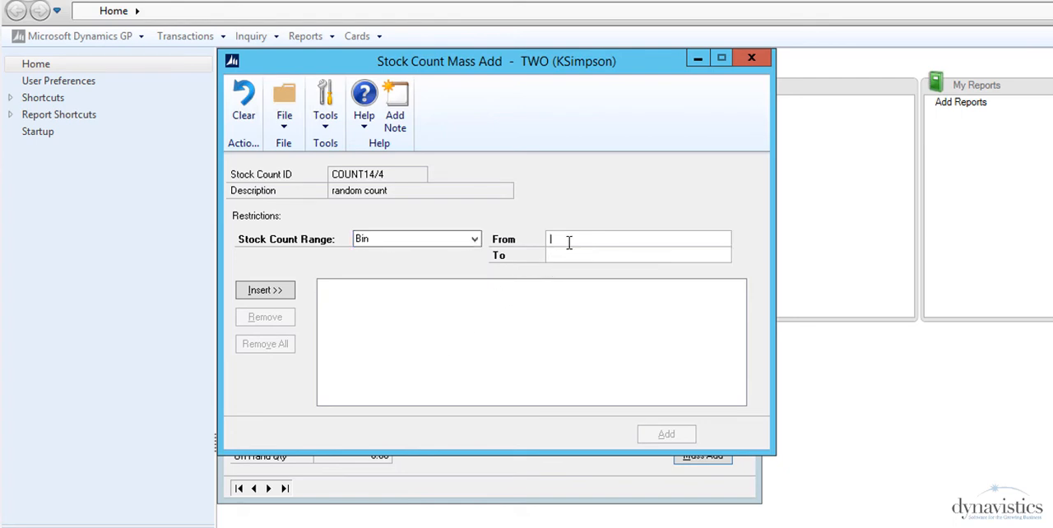
type("A/")
key("Tab")
type("A/12")
left_click(264, 292)
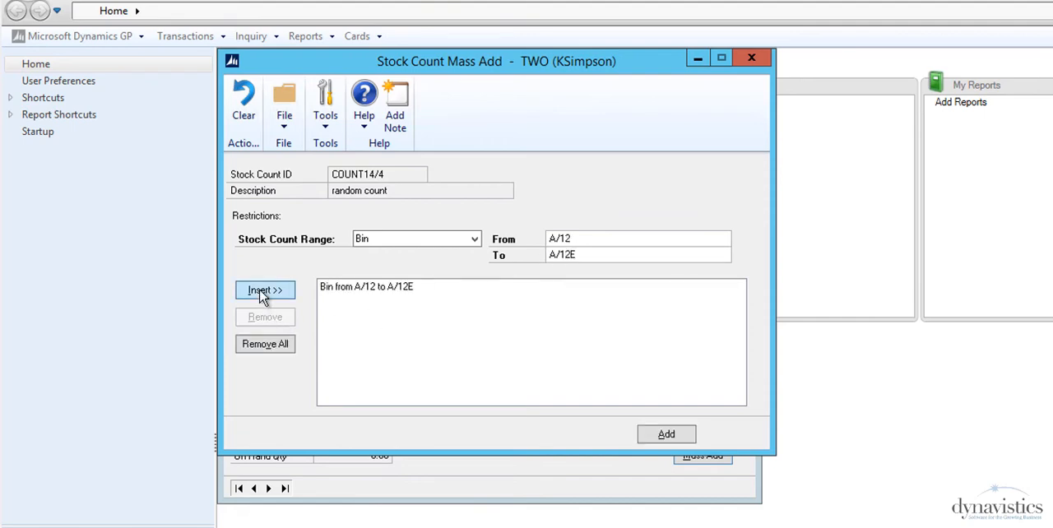
left_click(666, 436)
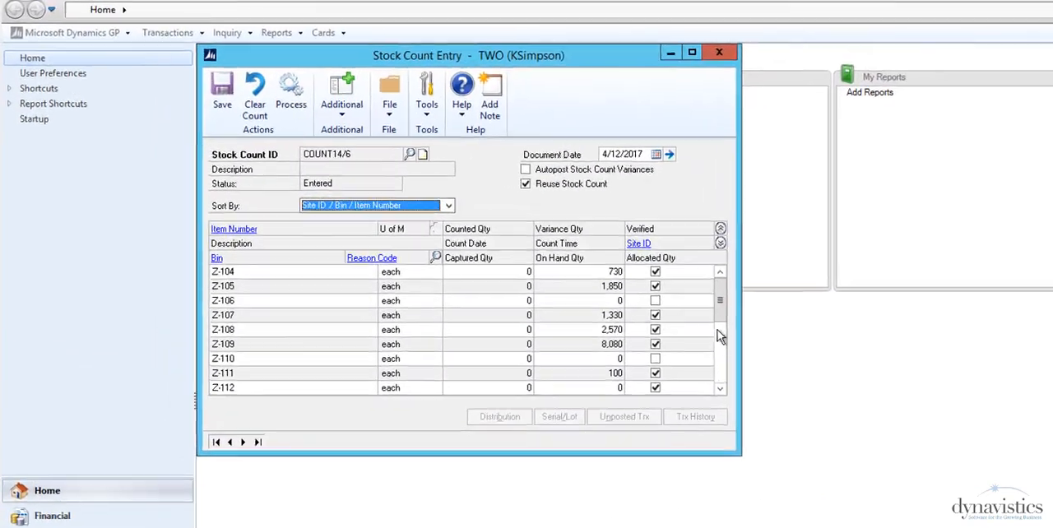
Step: Transfer all items yet to be counted, across all bins, from stock count COUNT14/6 to COUNT14/6B, described as outstanding
left_click(734, 299)
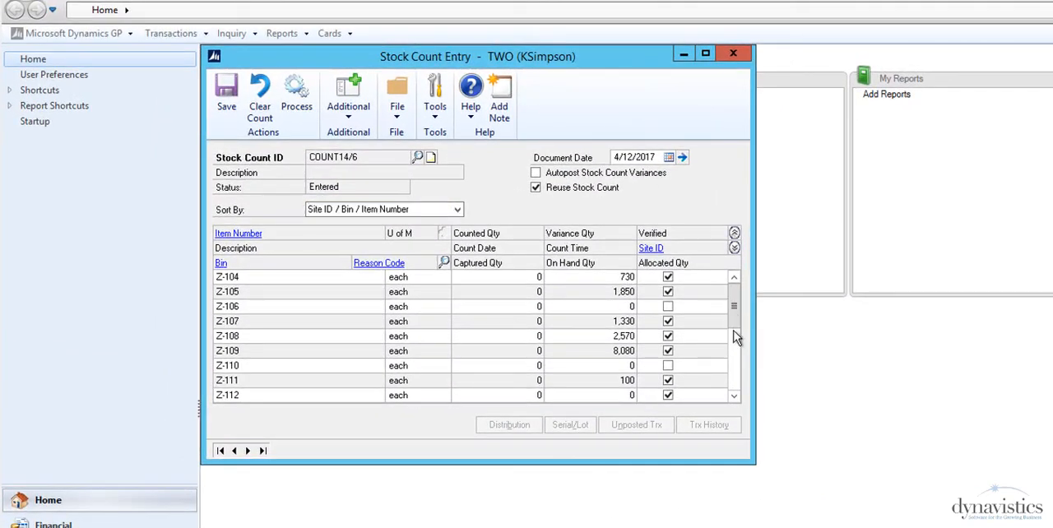
left_click(734, 397)
left_click(734, 397)
left_click(734, 397)
left_click(734, 397)
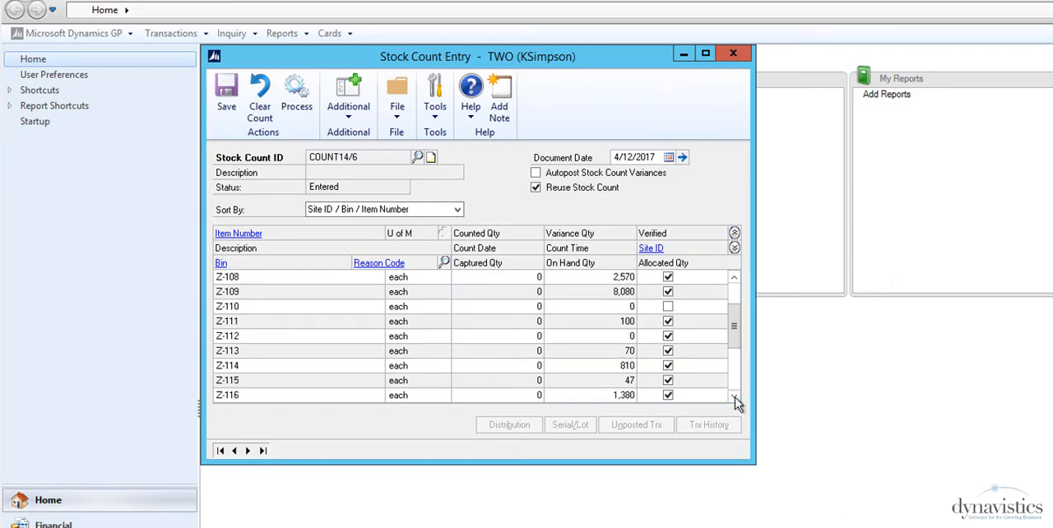
left_click(734, 397)
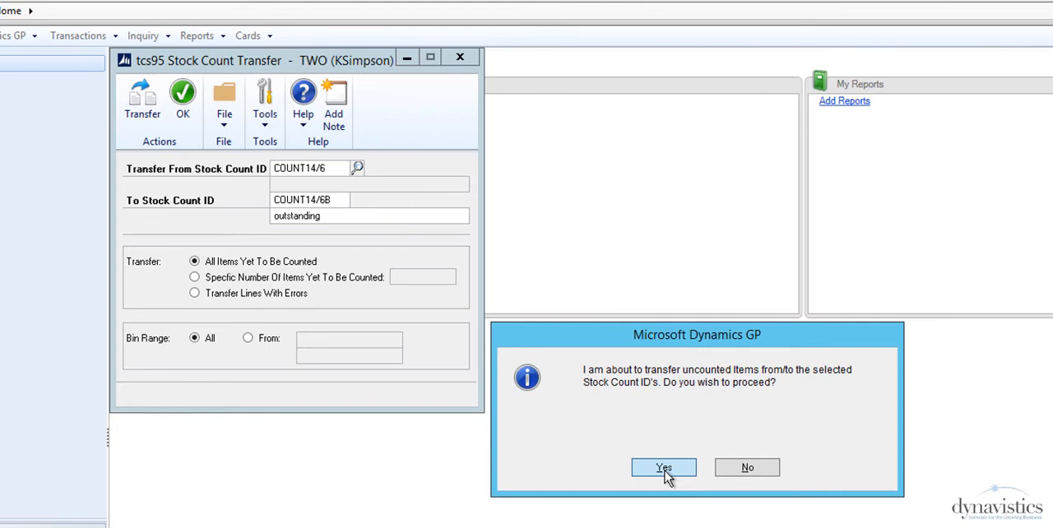
left_click(664, 469)
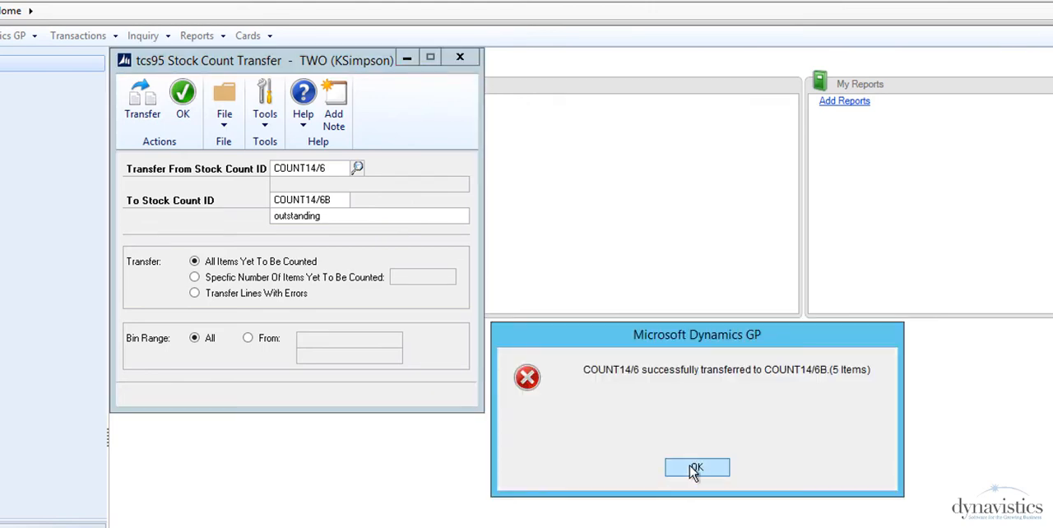
left_click(695, 468)
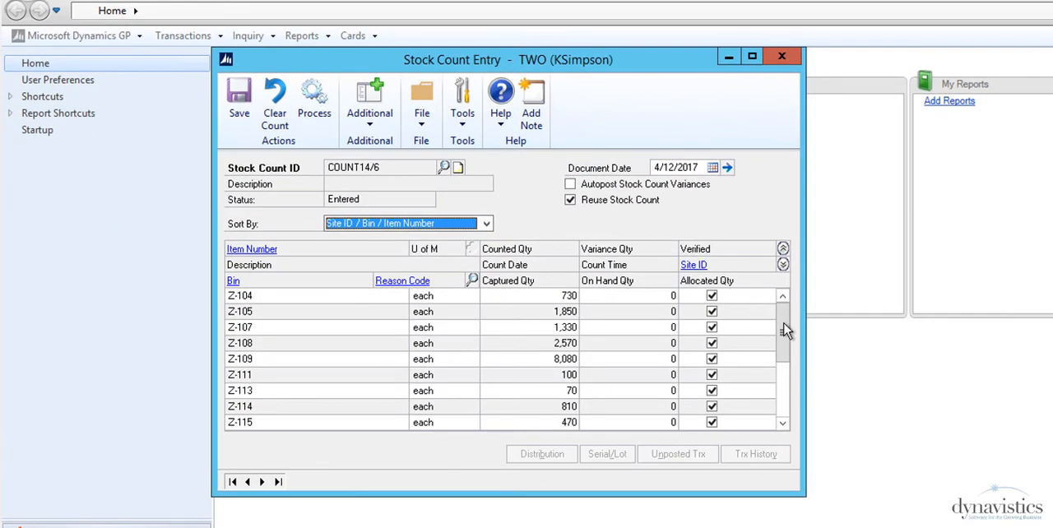
Step: Review the lines remaining in stock count COUNT14/6 and go to the following stock count record
left_click_drag(697, 297, 705, 358)
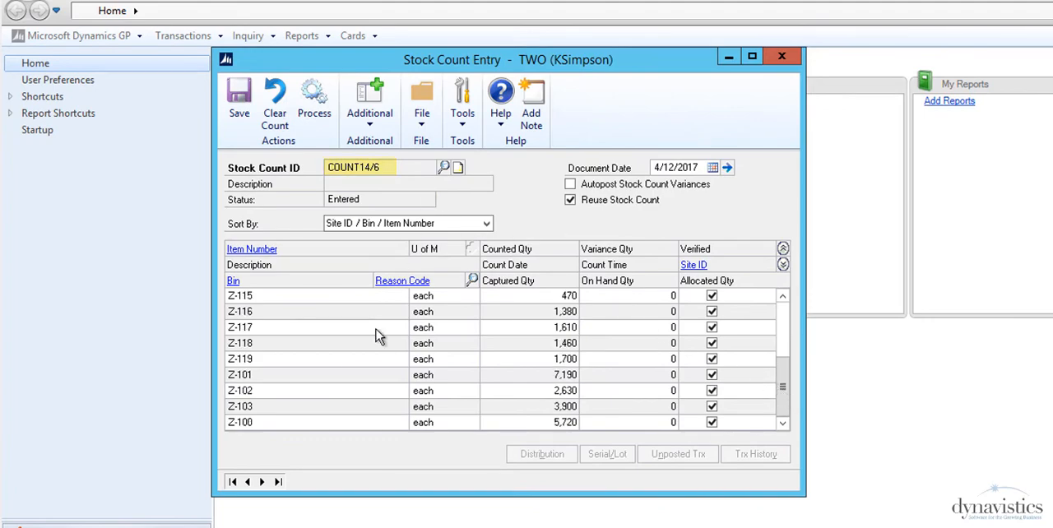
left_click(261, 482)
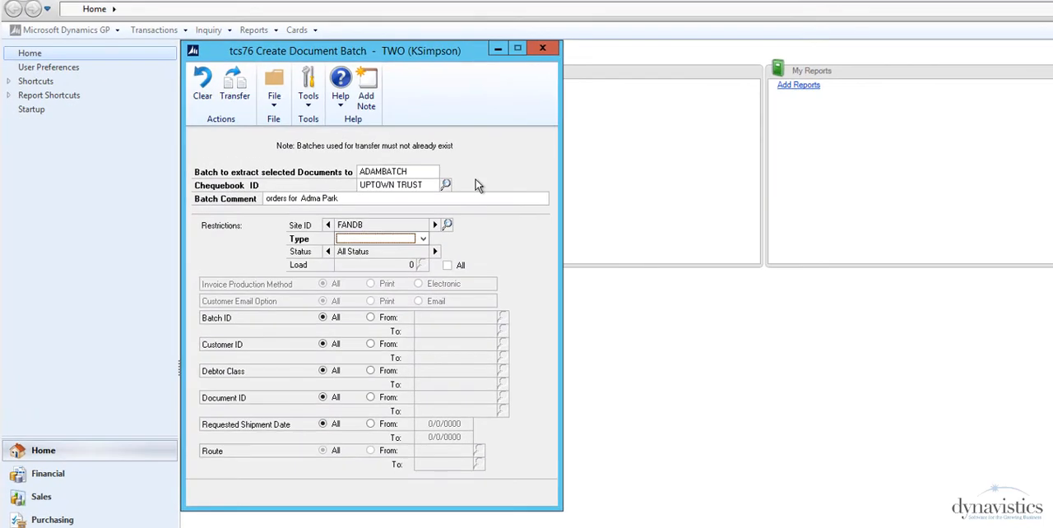
Step: Restrict the document batch to fulfillment orders with the Confirm Pick/Ready to Pack status
left_click(423, 240)
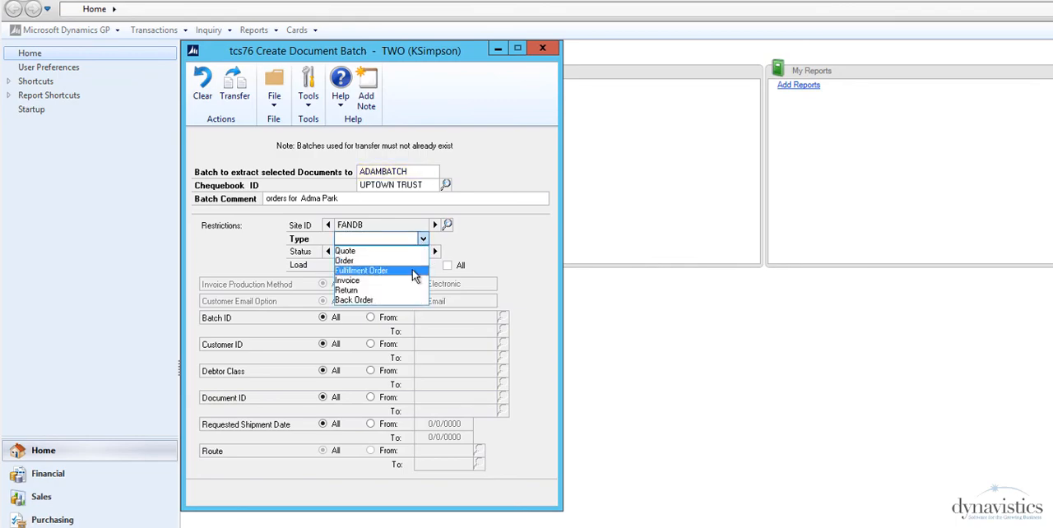
left_click(414, 274)
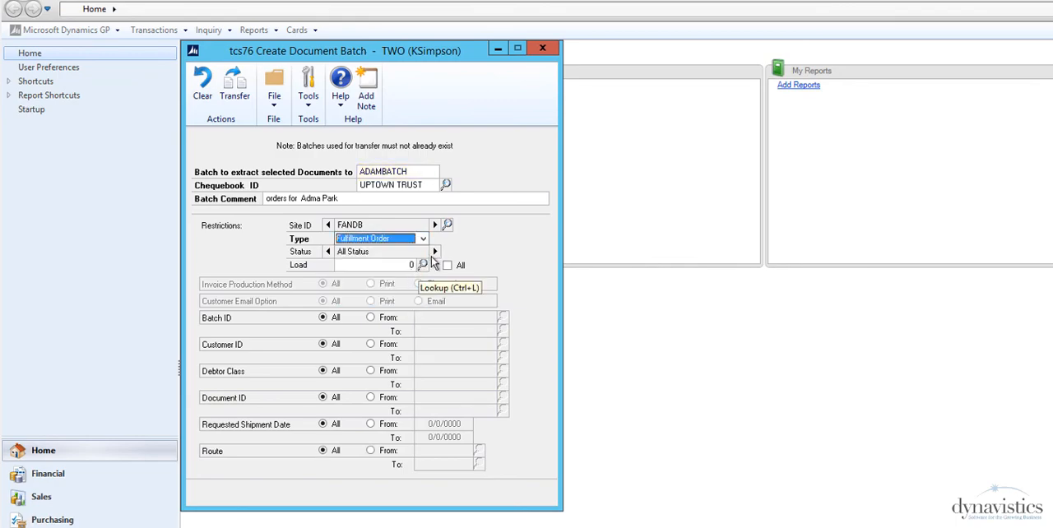
left_click(435, 251)
left_click(435, 252)
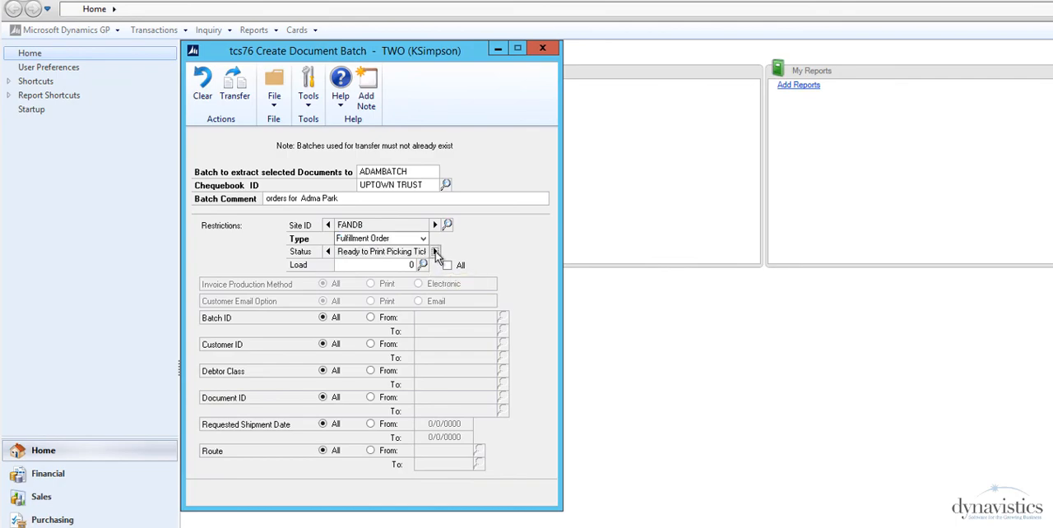
left_click(436, 252)
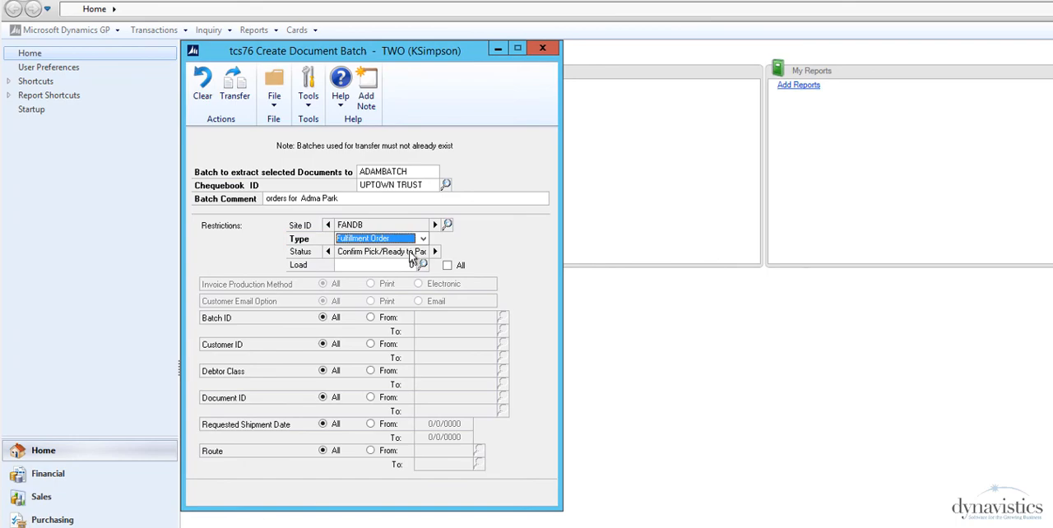
Step: Restrict the document batch to type Order and a single customer's ID, and transfer the matching documents to ADAMBATCH
left_click(423, 238)
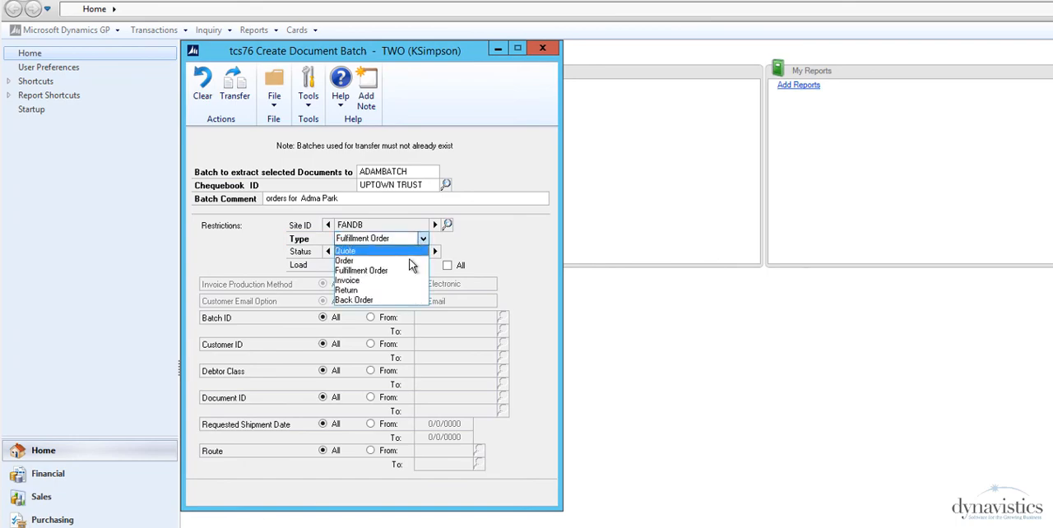
left_click(411, 262)
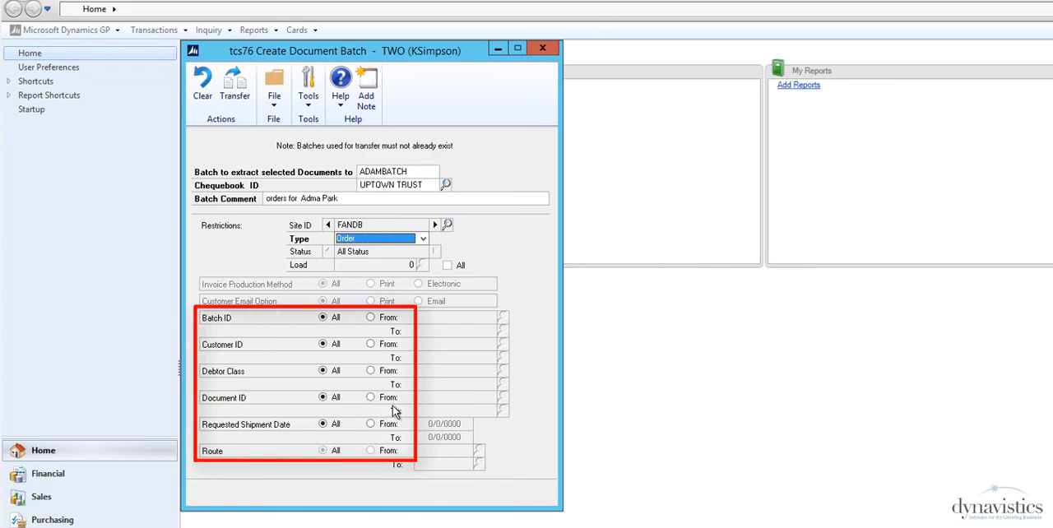
left_click(372, 345)
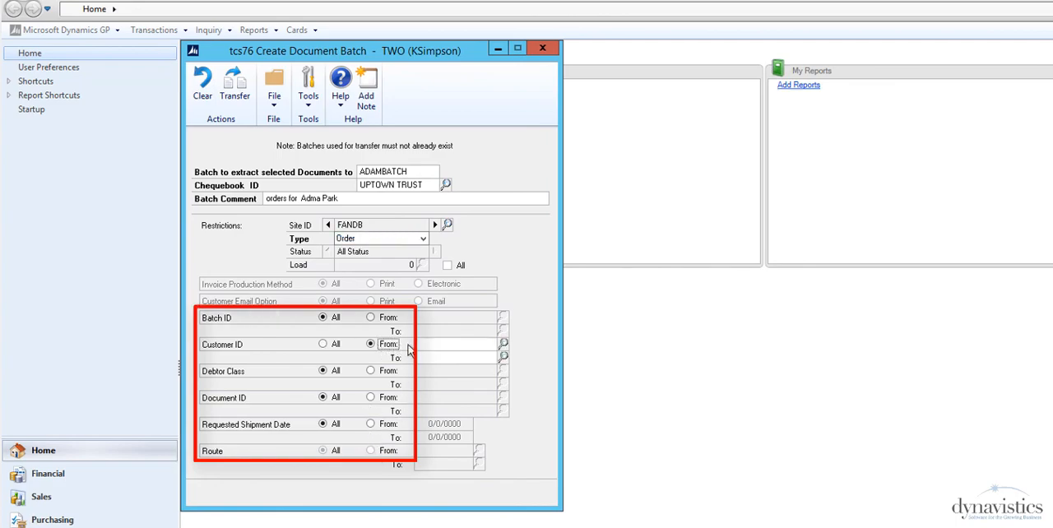
left_click(506, 343)
key("Tab")
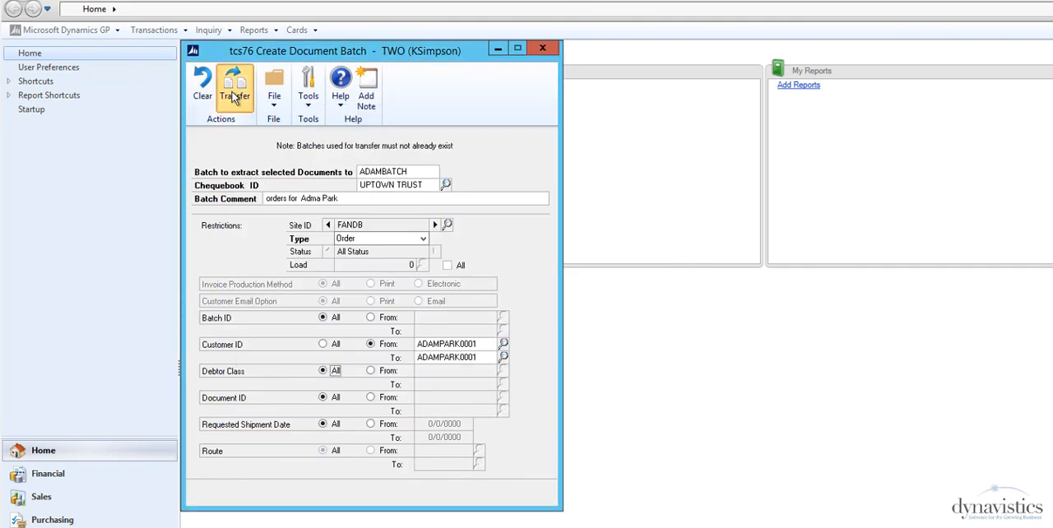
left_click(235, 90)
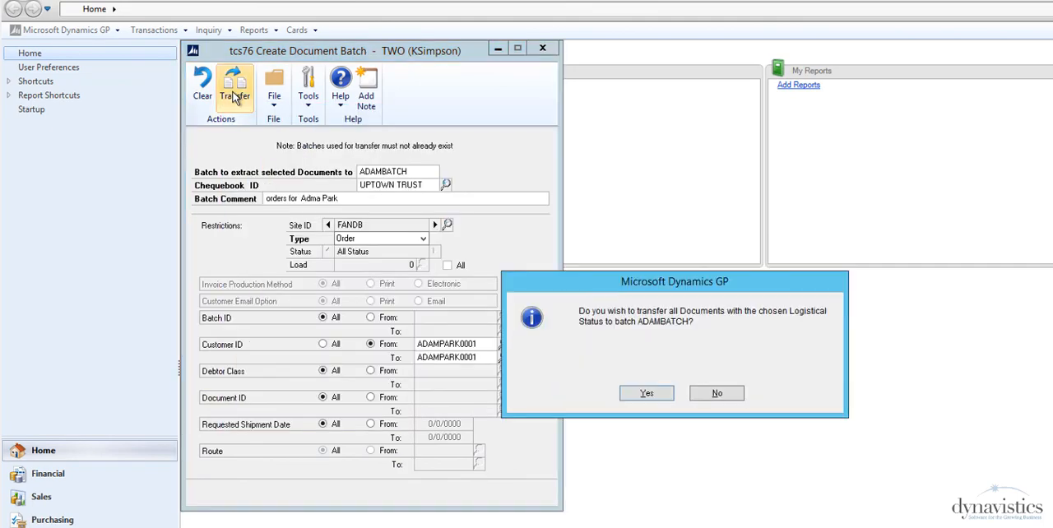
left_click(647, 394)
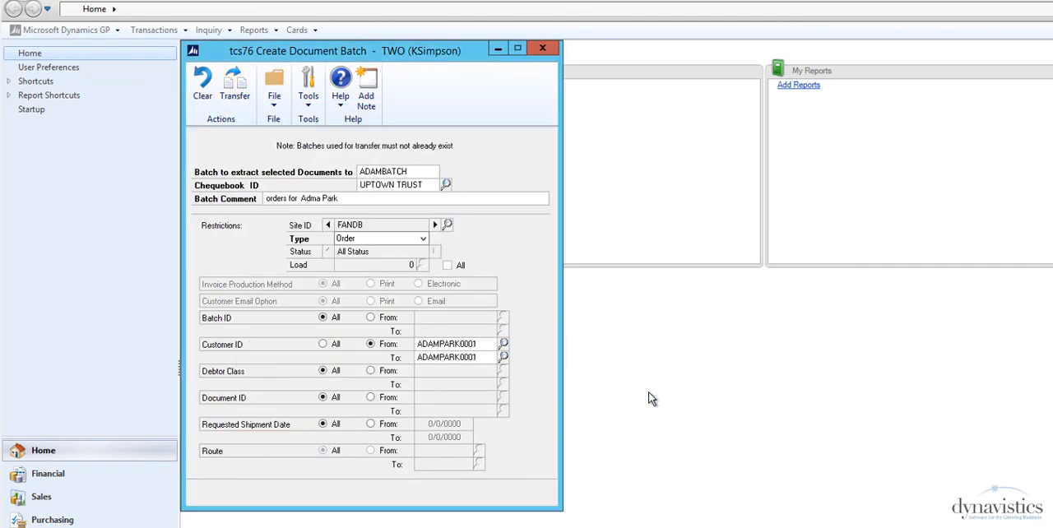